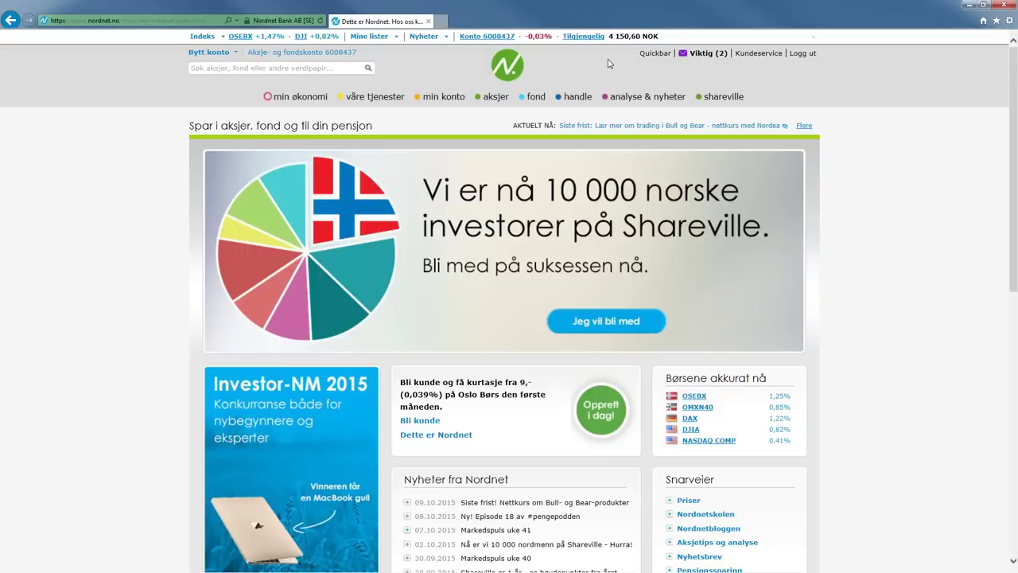
- Expand the 16.09.2015 news item on Nordea's new Bull and Bear products and open its page for reading more and trading
scroll(608, 63, "down", 2)
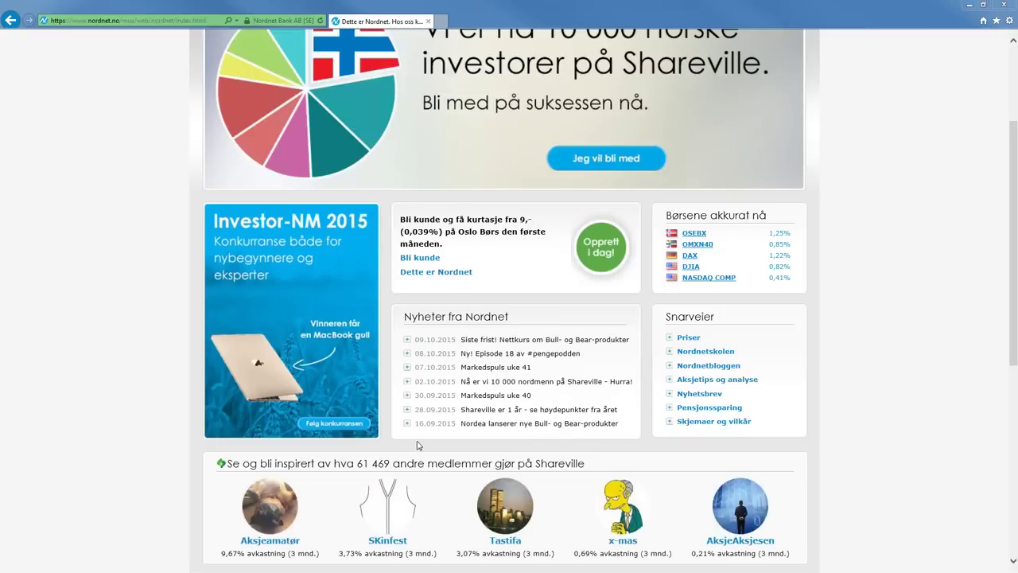
scroll(509, 299, "up", 2)
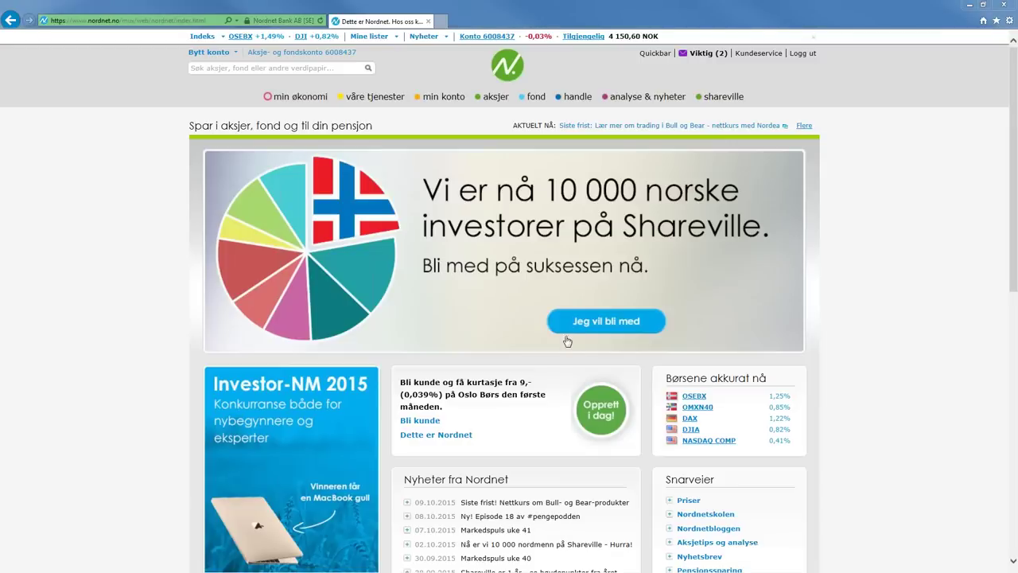
scroll(128, 422, "down", 2)
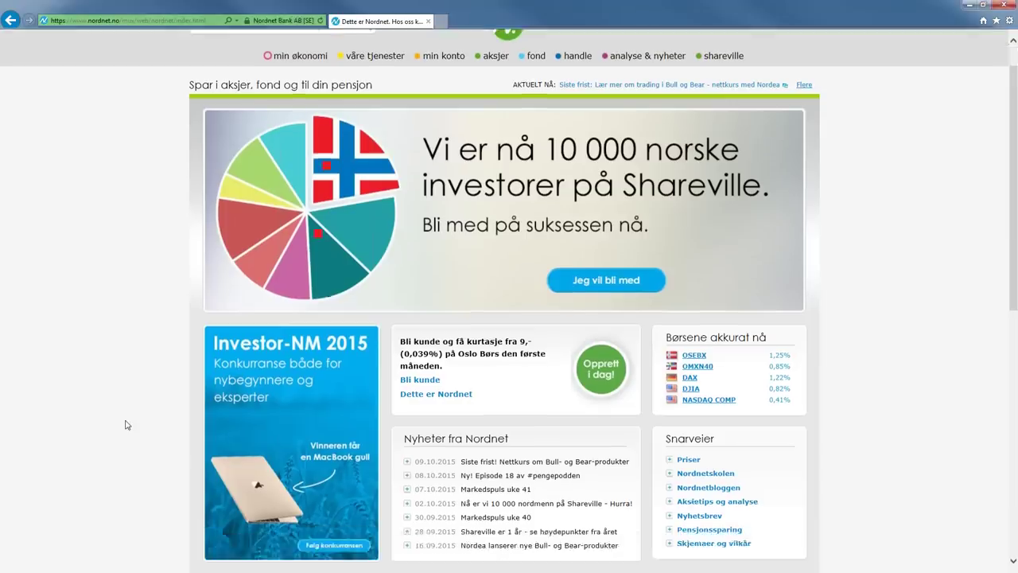
left_click(407, 423)
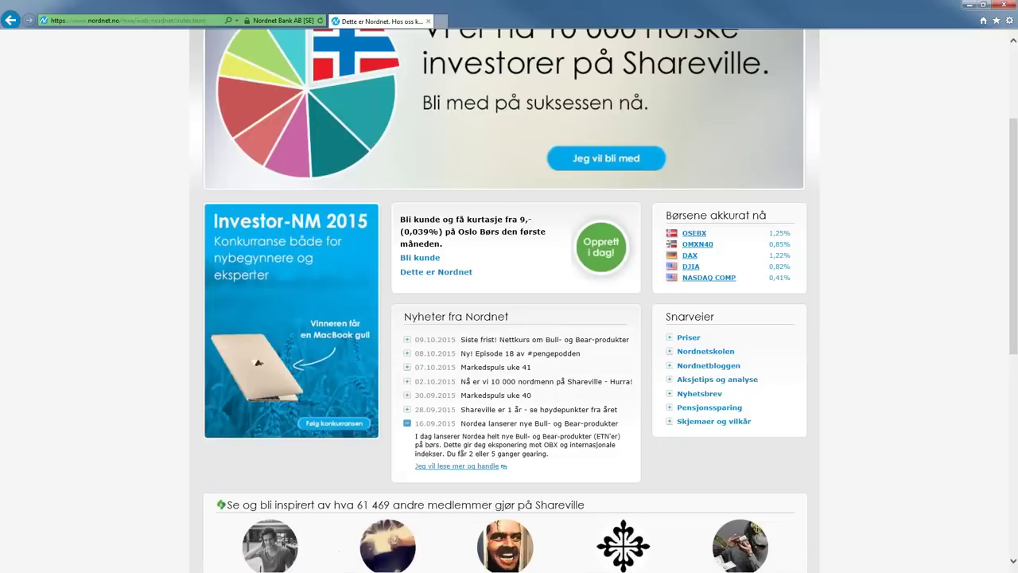
left_click(474, 469)
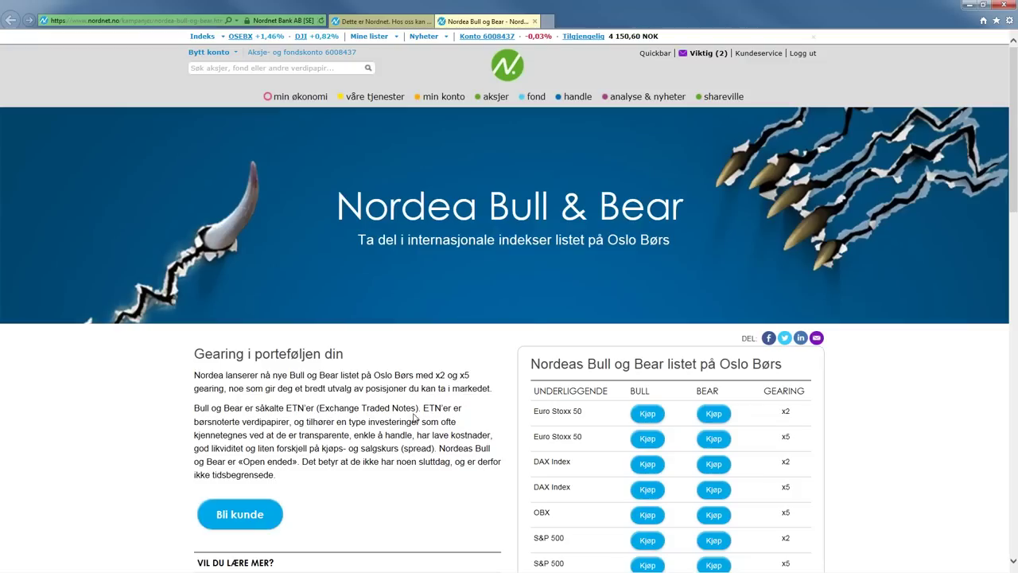
- Review the Nordea Bull & Bear page, including the table of products listed on Oslo Børs and their gearing
scroll(416, 419, "down", 3)
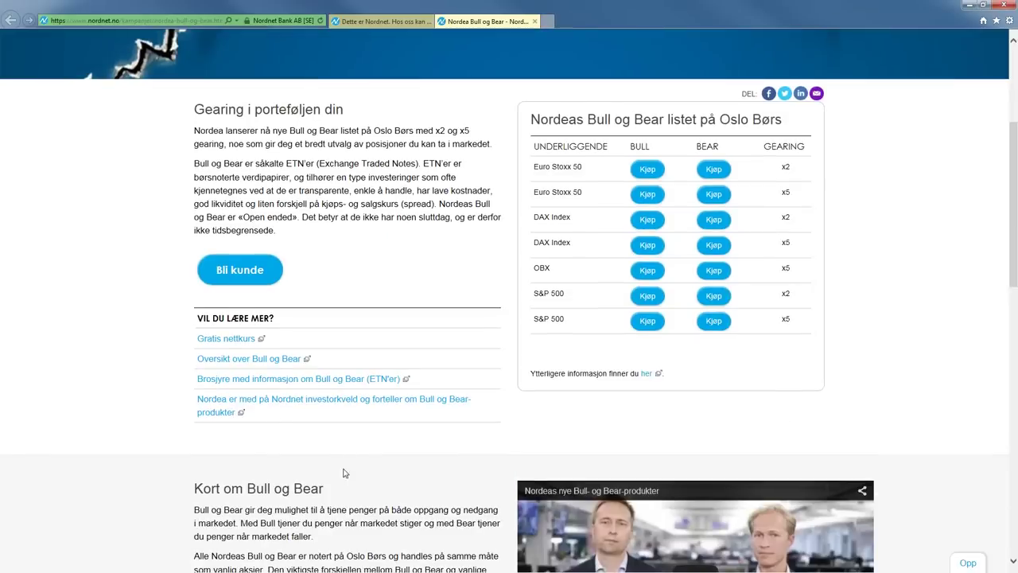
scroll(343, 469, "down", 2)
scroll(652, 455, "up", 3)
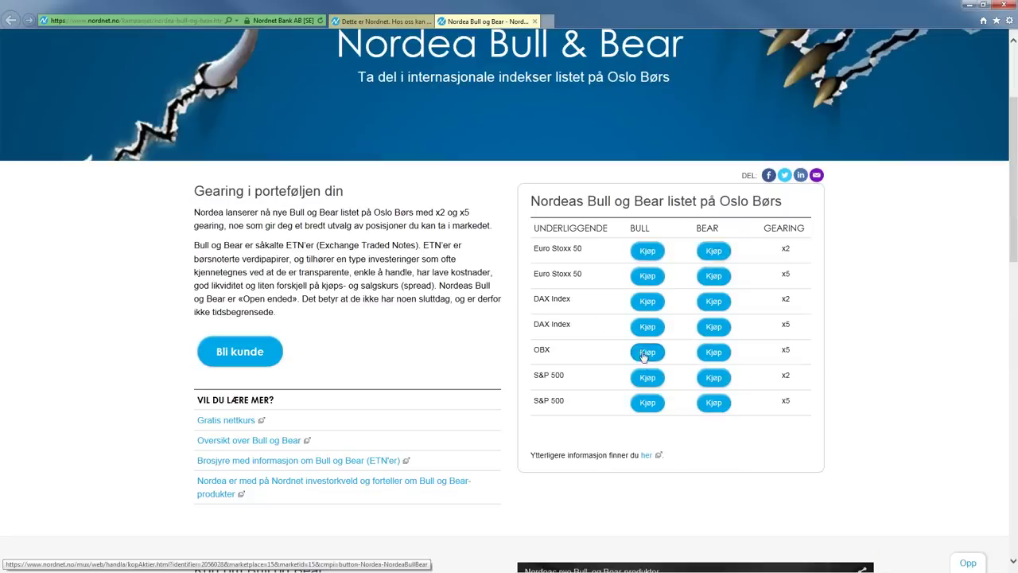
scroll(635, 367, "up", 2)
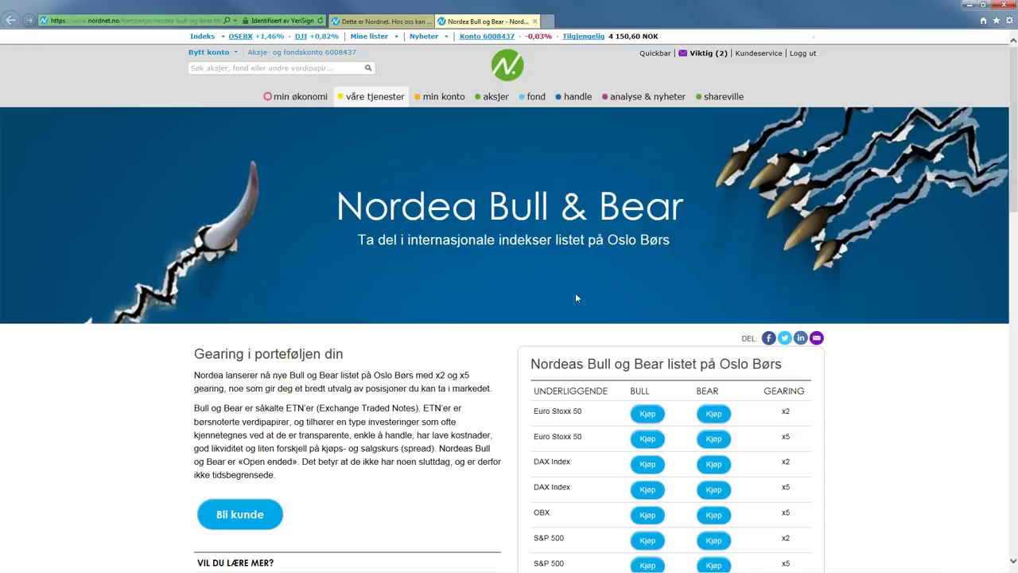
- Open the ETN overview for exchange-traded products and look through the managers offered in the search filter
mouse_move(505, 111)
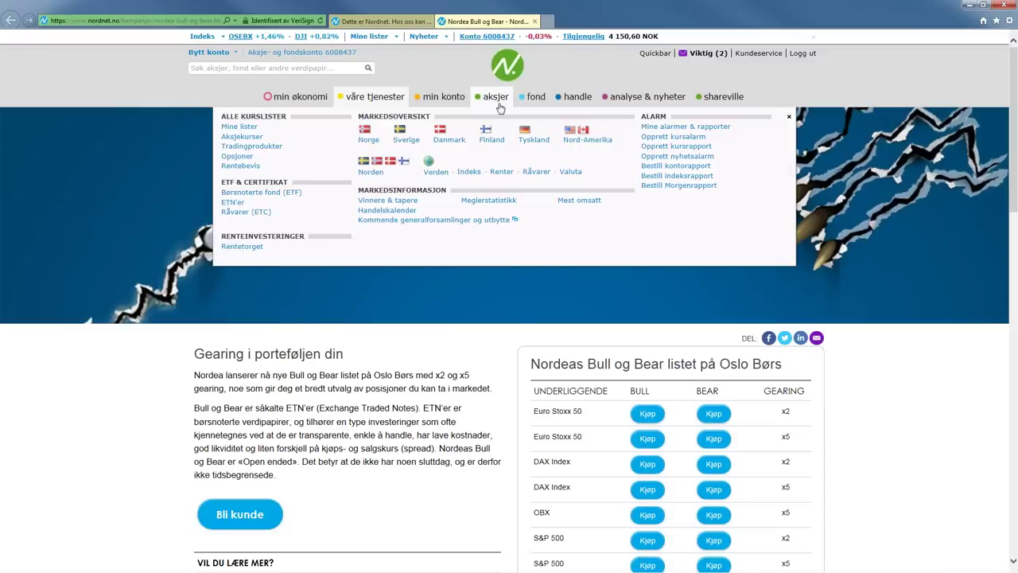
left_click(230, 203)
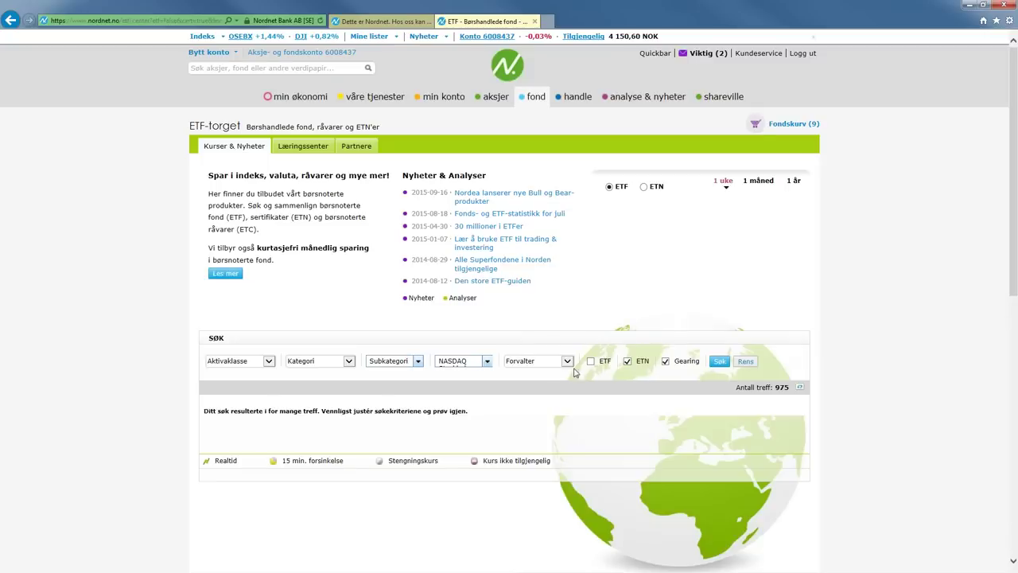
left_click(566, 360)
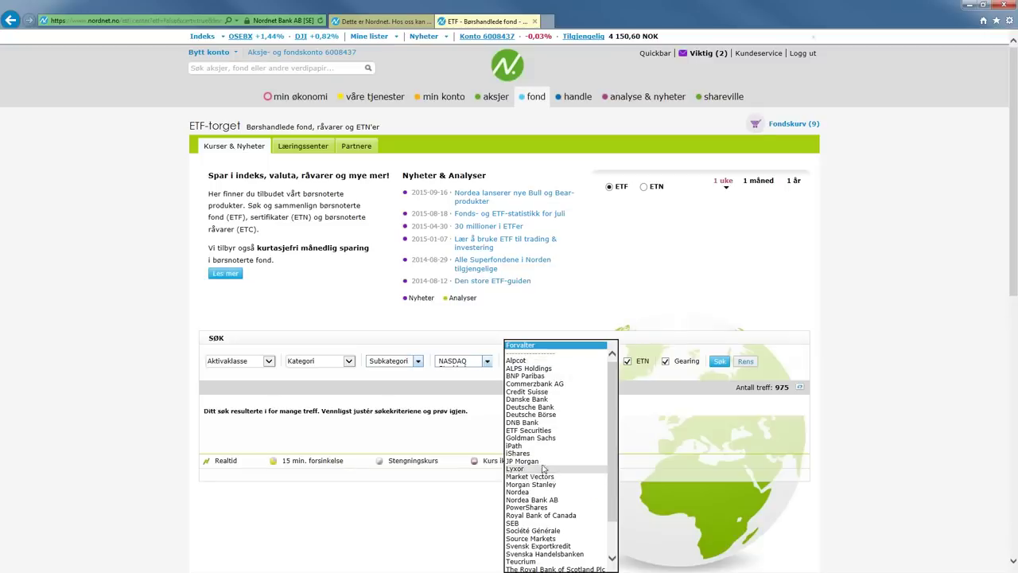
left_click(651, 379)
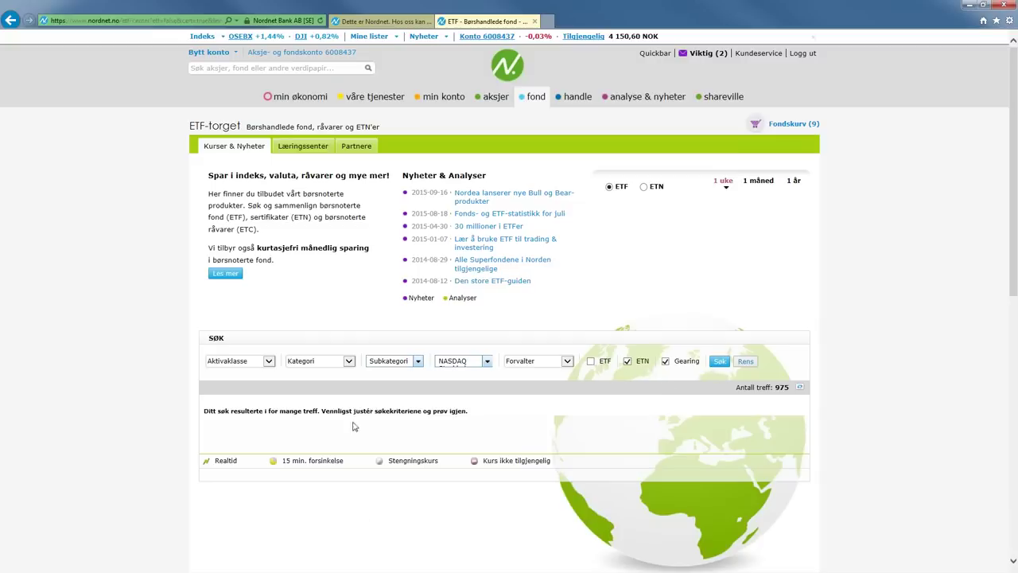
- Search the securities for "bear obx", then clear the search and dismiss the suggestions
left_click(217, 70)
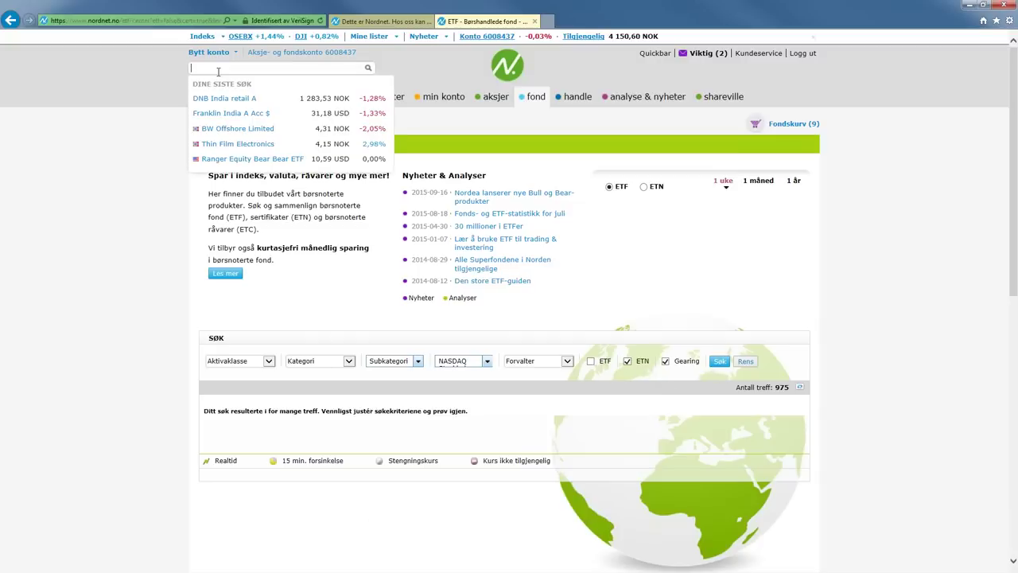
type("bear ")
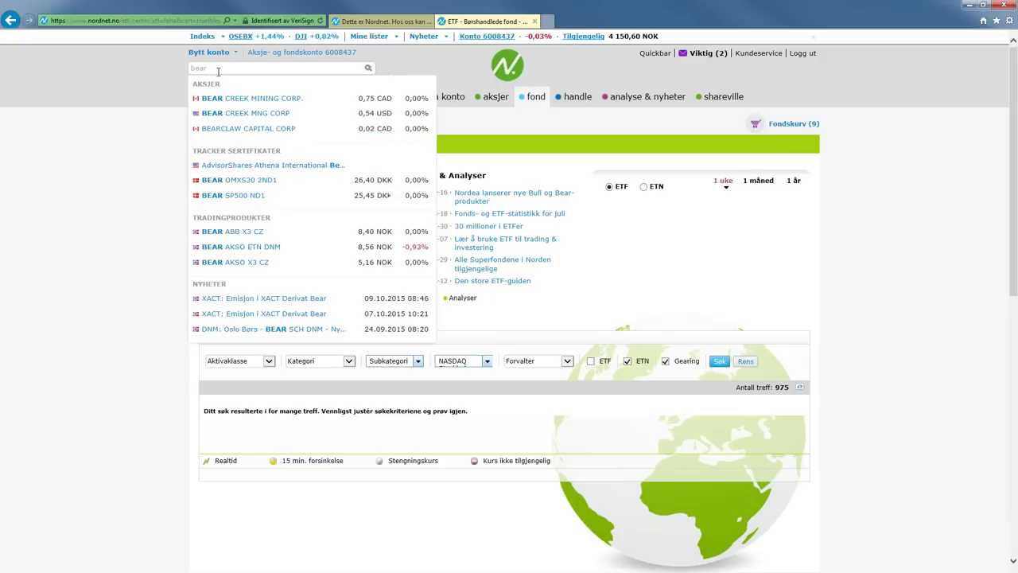
type("obx")
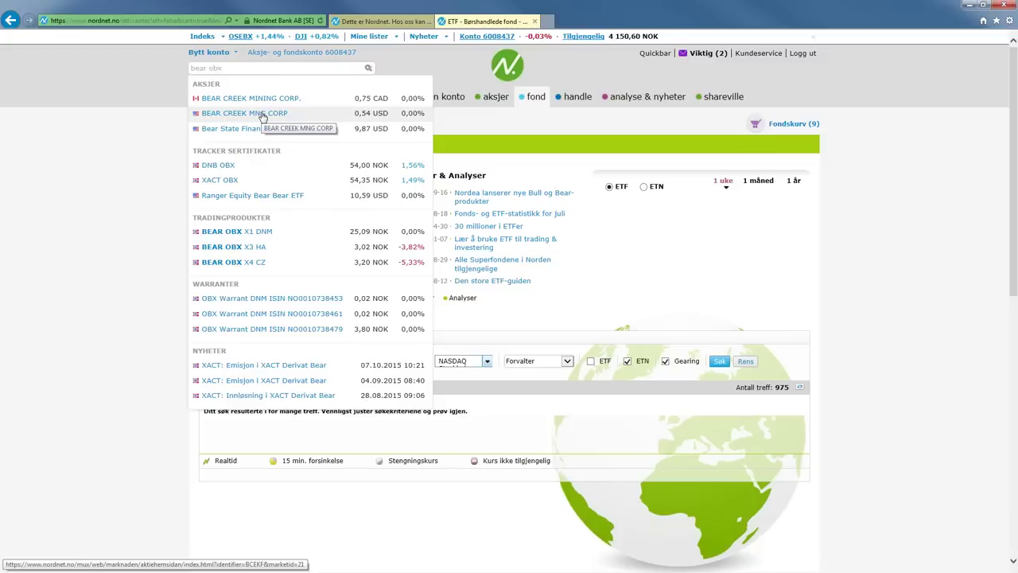
key("BackSpace")
key("BackSpace")
key("BackSpace")
key("BackSpace")
key("BackSpace")
key("BackSpace")
key("BackSpace")
key("BackSpace")
key("BackSpace")
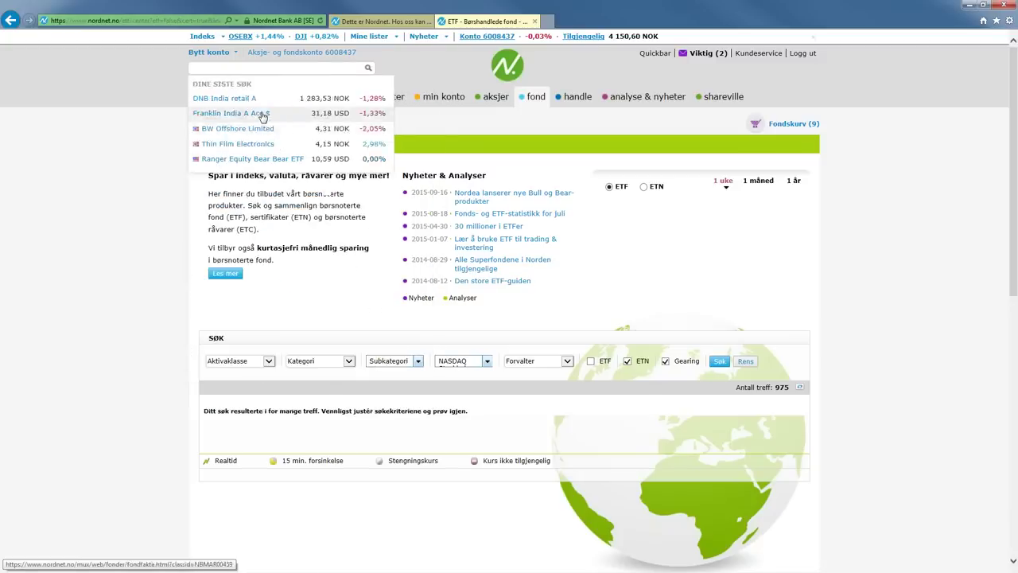
left_click(157, 162)
scroll(157, 162, "down", 2)
scroll(157, 162, "up", 2)
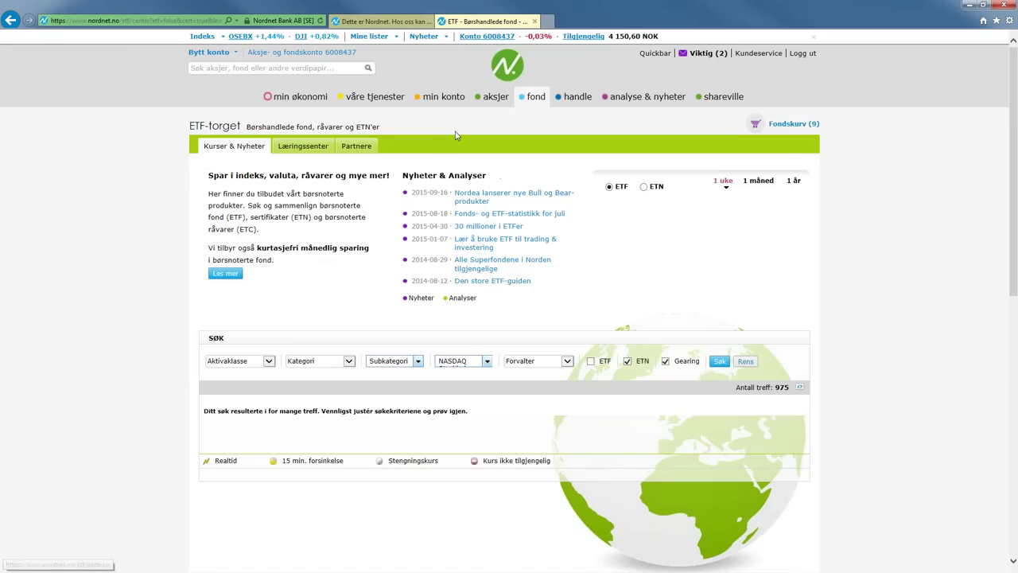
- Return to the Nordnet home page and reopen the Nordea Bull & Bear page from the 16.09.2015 news item
left_click(513, 71)
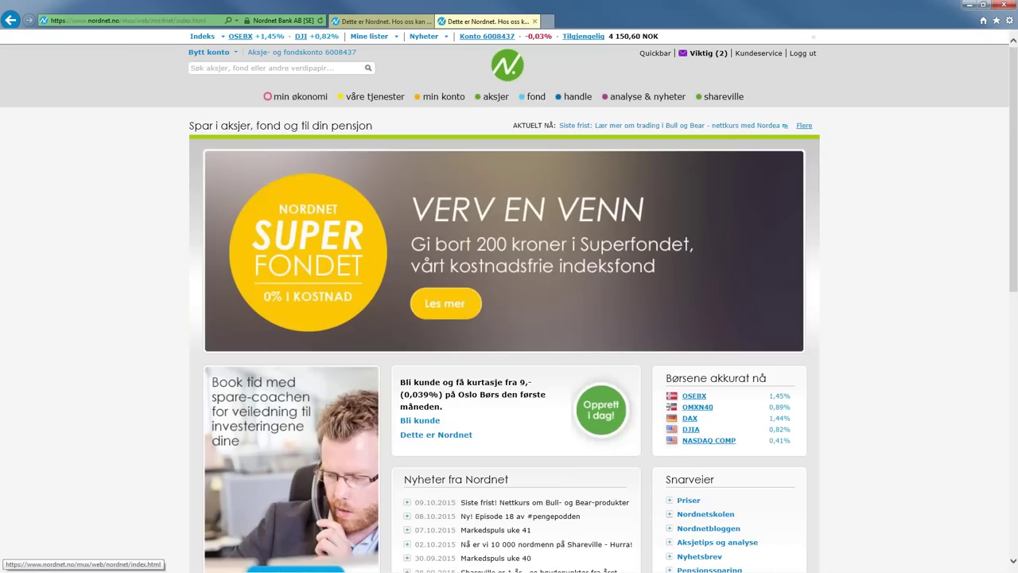
scroll(477, 358, "down", 3)
left_click(408, 423)
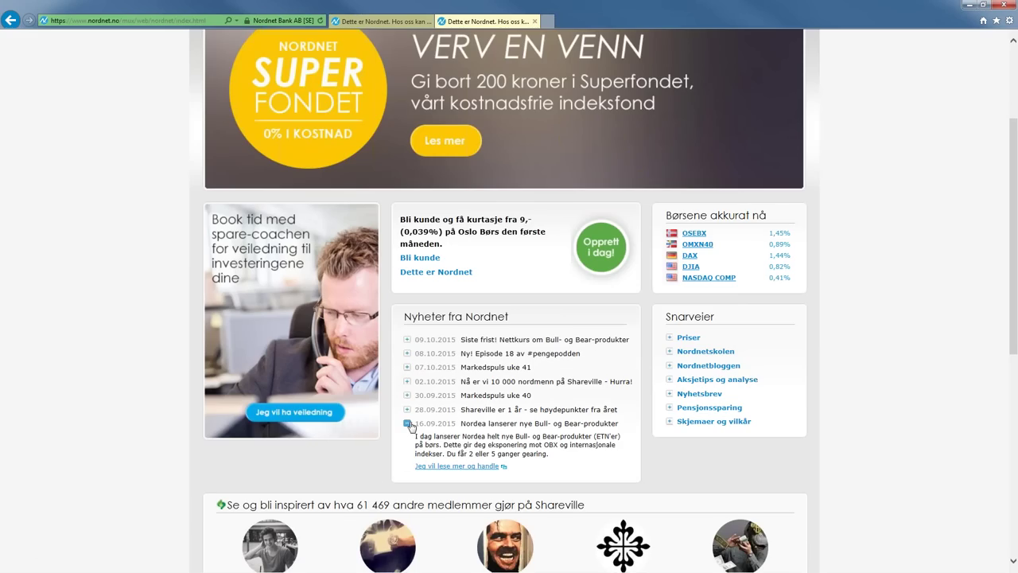
left_click(457, 465)
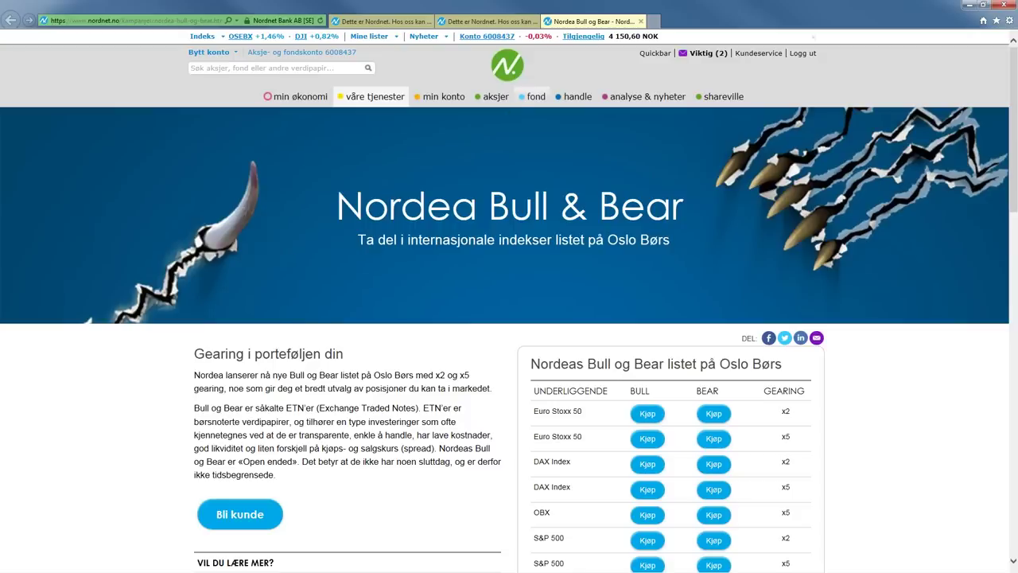
- Open the market overview for Norway and show the full list of securities most traded at Nordnet
mouse_move(486, 103)
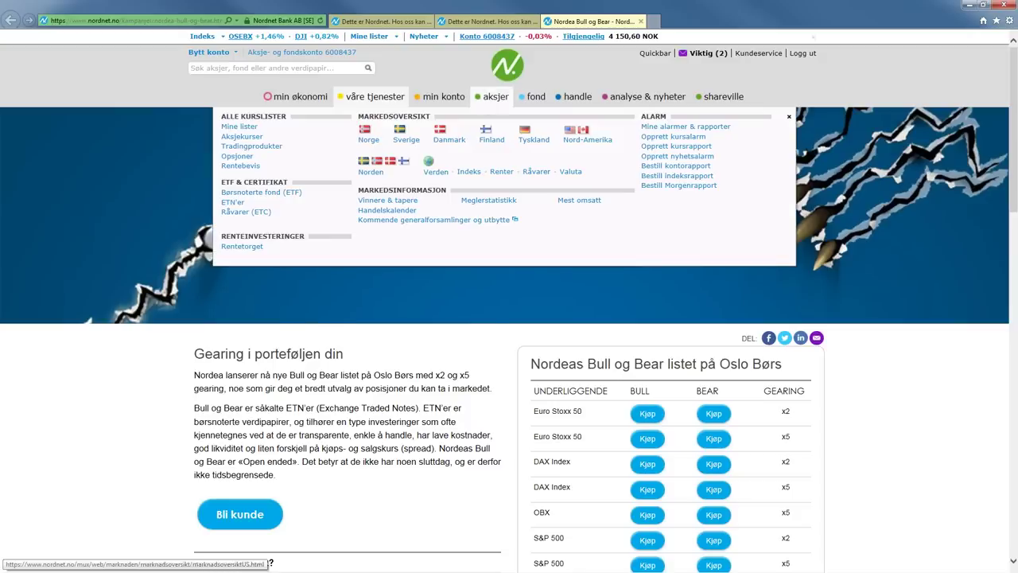
left_click(366, 140)
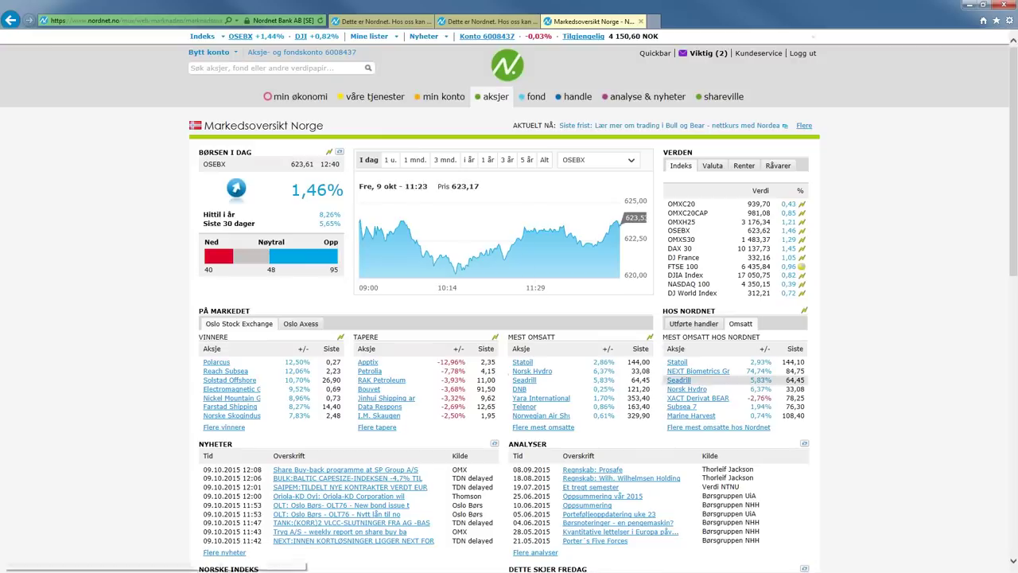
left_click(681, 428)
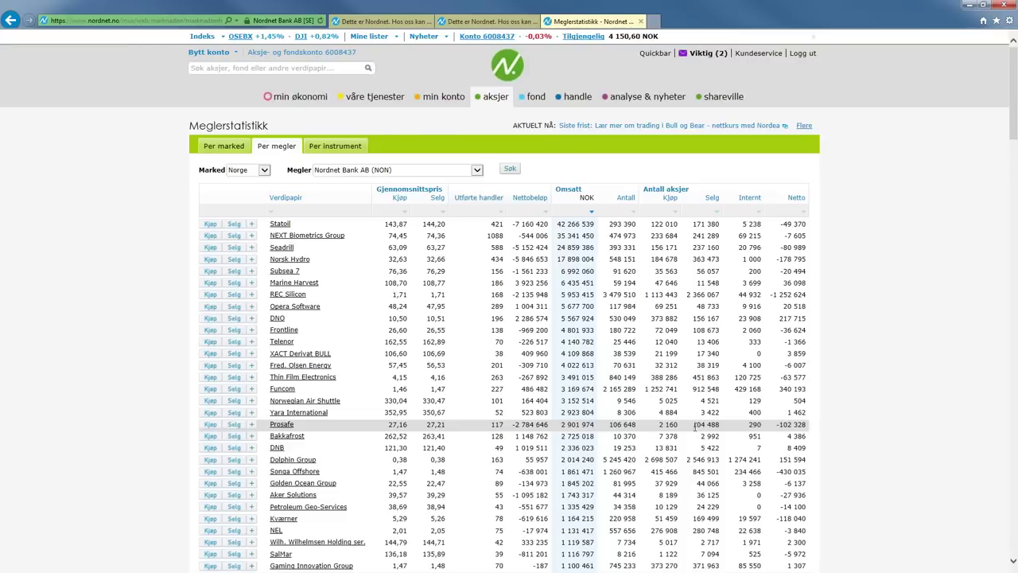
- Go back to the Norwegian market overview and reopen the complete list of Nordnet's most traded securities
mouse_move(495, 101)
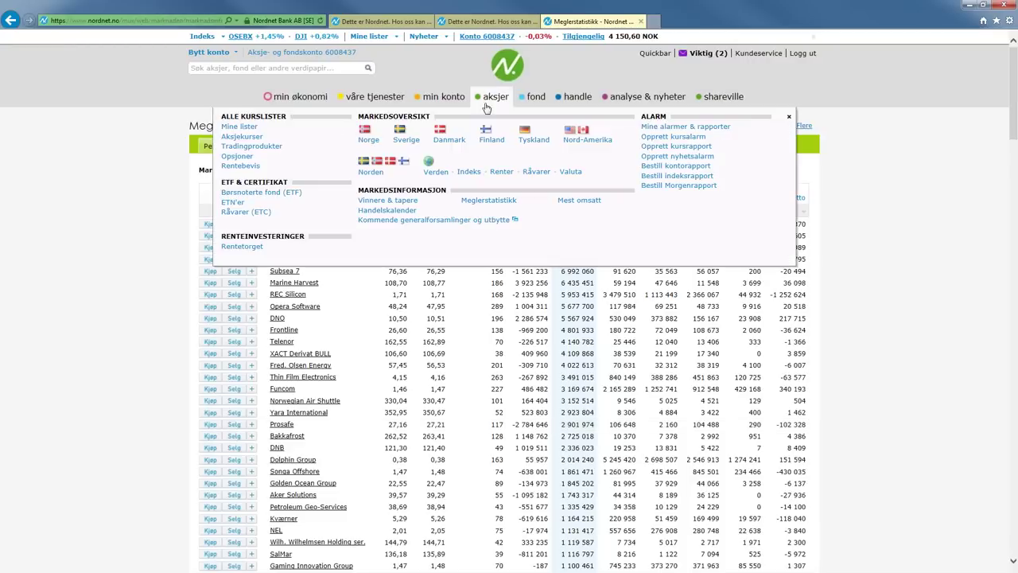
left_click(350, 137)
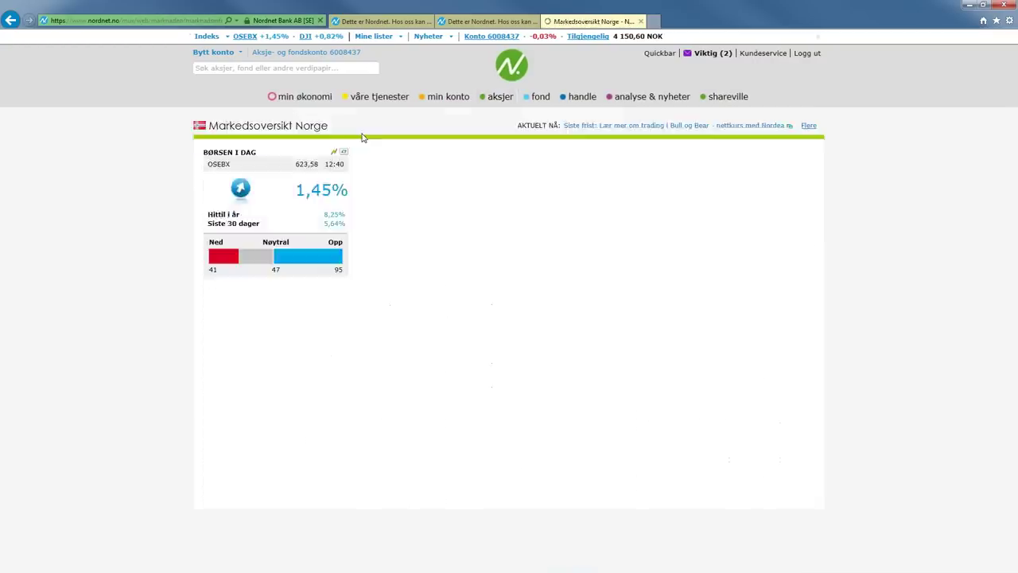
left_click(718, 427)
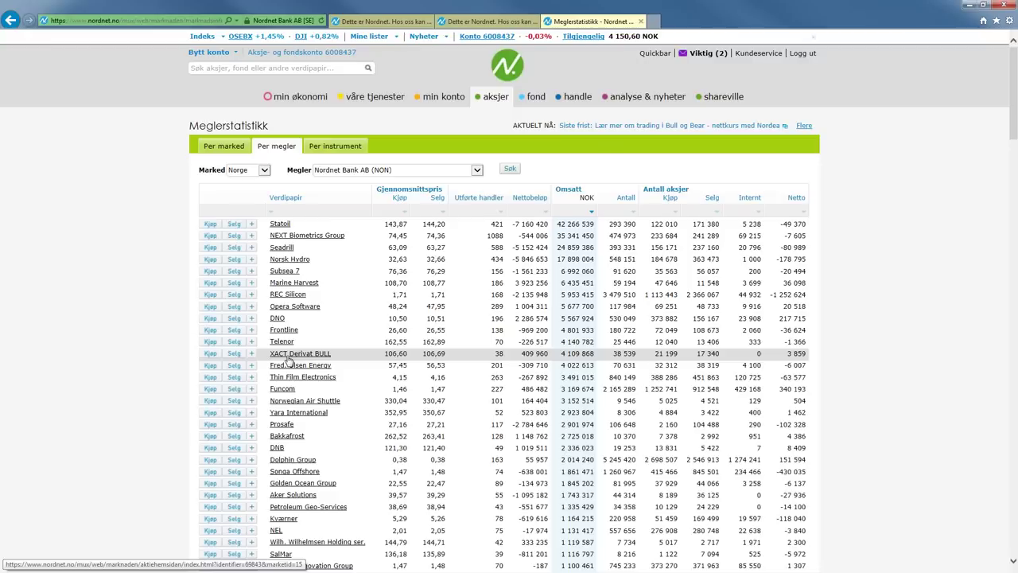
- Examine Nordnet's broker statistics by turnover for Bull and Bear products, down to the Nordea Bear OBX and DAX entries
scroll(288, 360, "down", 1)
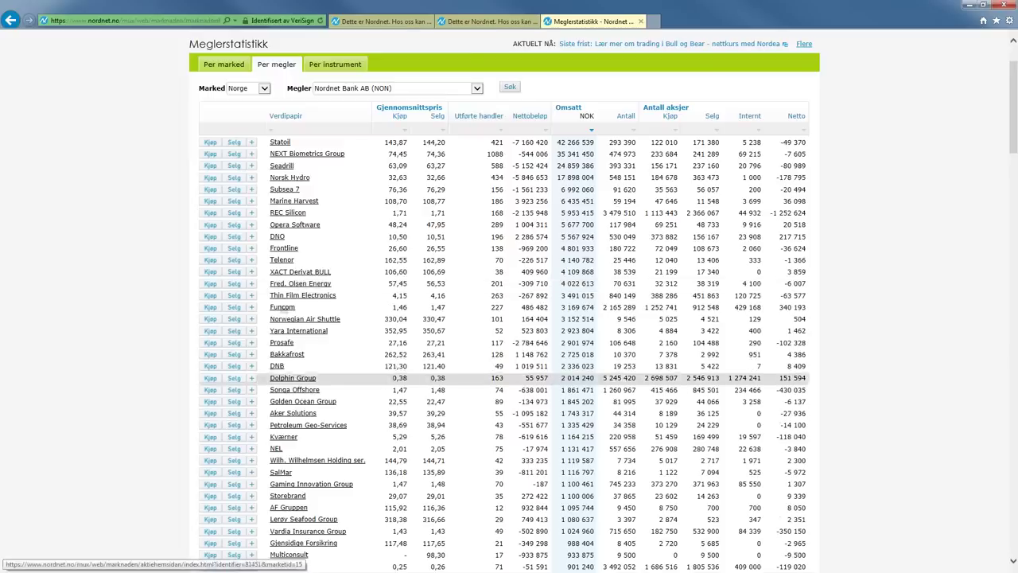
scroll(290, 414, "down", 1)
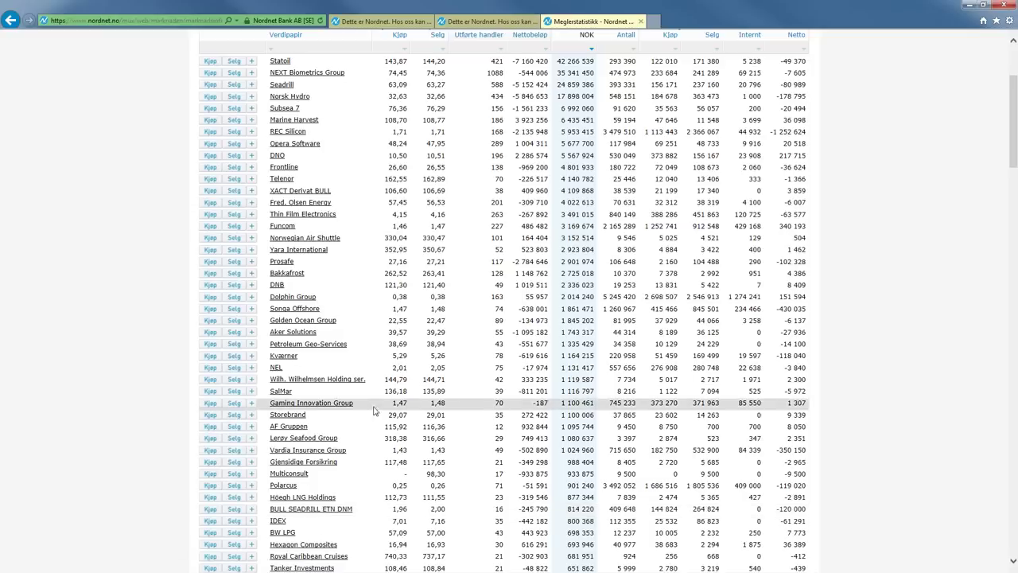
scroll(374, 422, "down", 3)
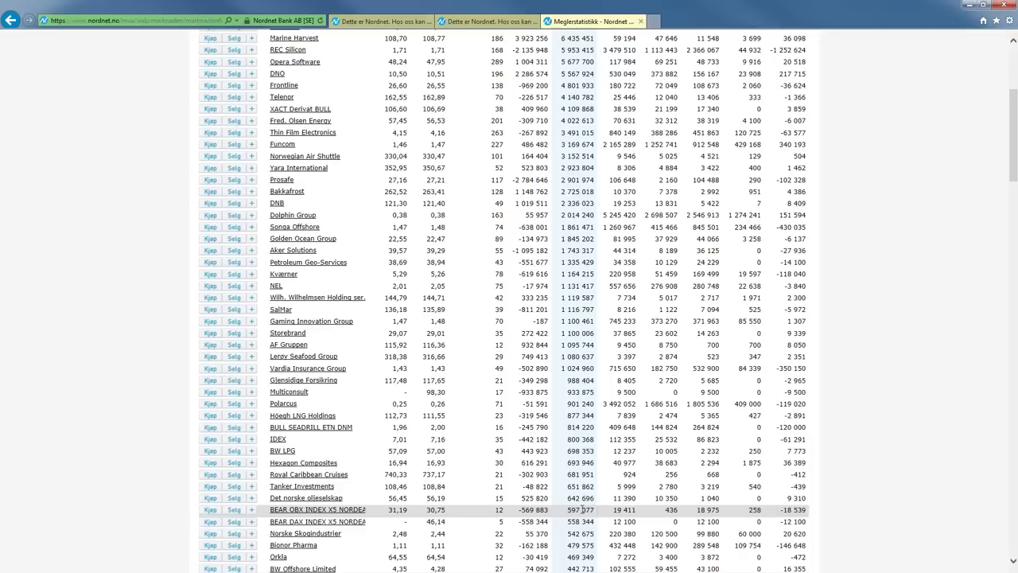
scroll(583, 509, "up", 3)
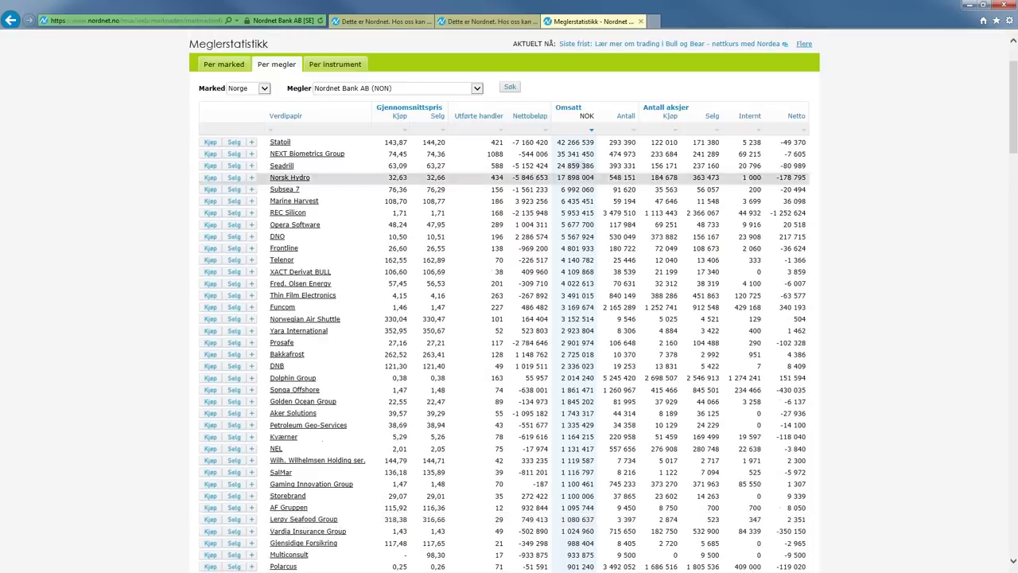
scroll(578, 249, "down", 3)
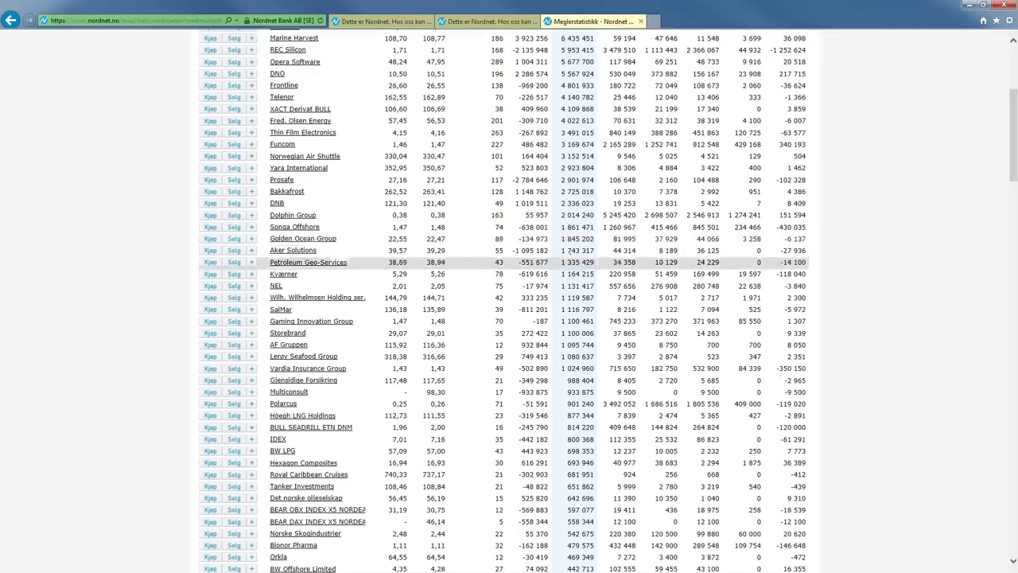
scroll(577, 249, "up", 3)
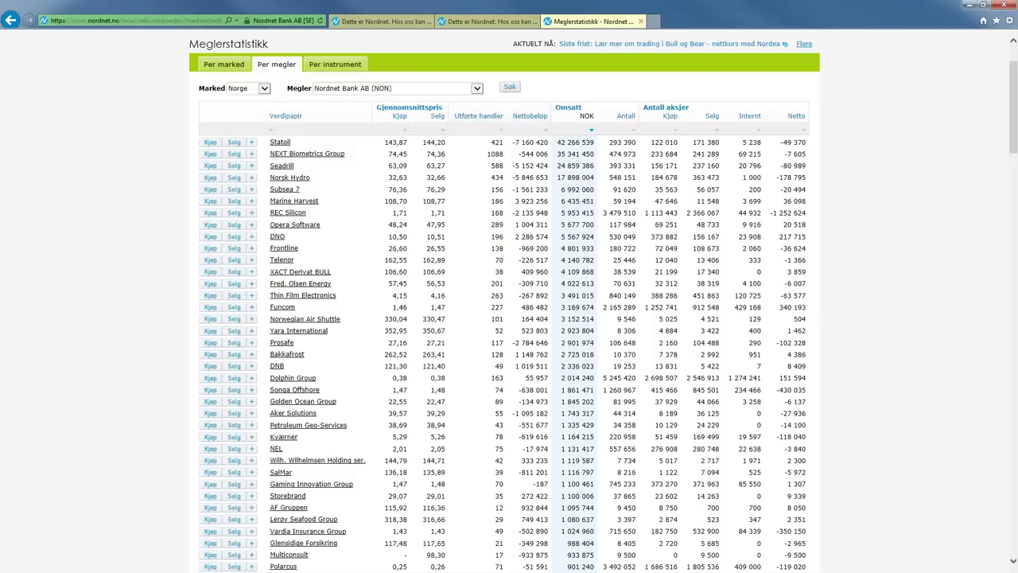
- Open the courses and seminars page Nordnetskolen and review the scheduled October and November web courses, online meetings and seminars
scroll(68, 411, "up", 2)
mouse_move(389, 98)
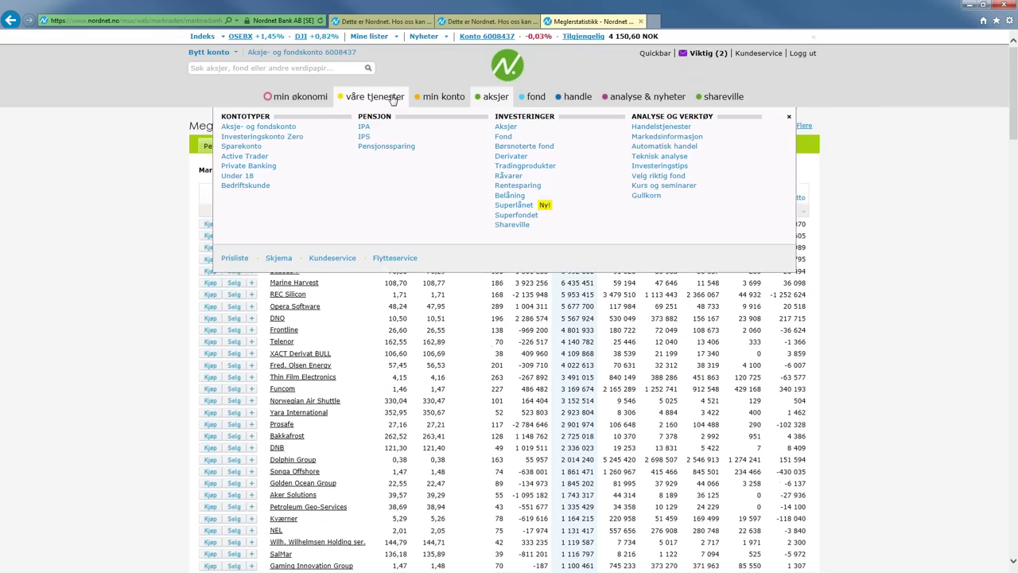
left_click(648, 185)
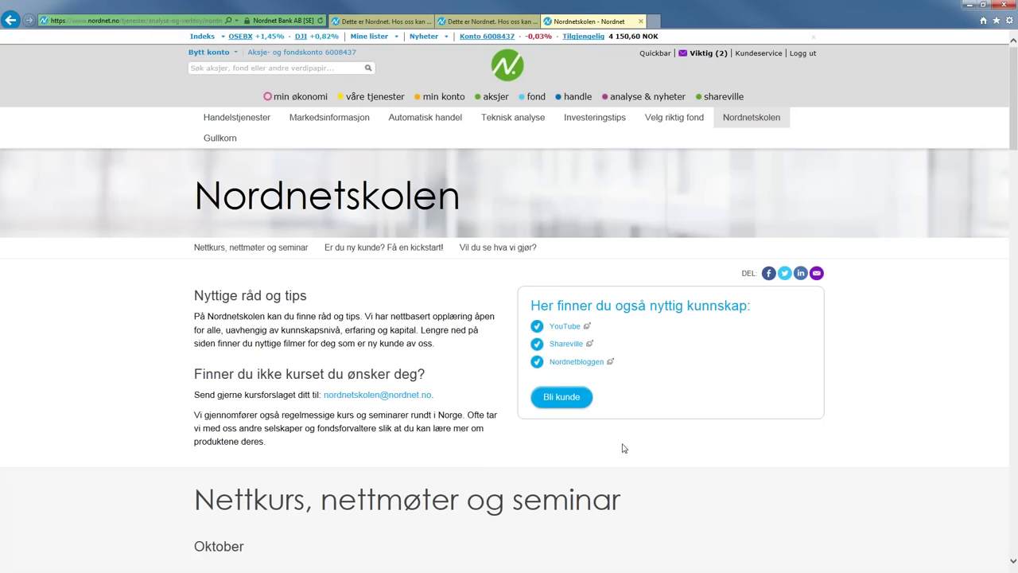
scroll(673, 482, "down", 5)
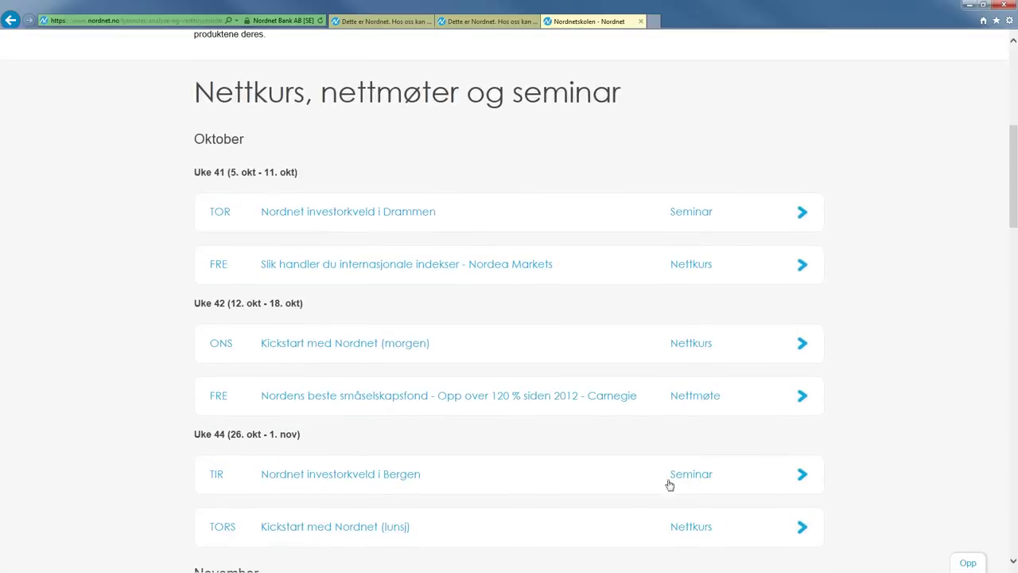
scroll(559, 453, "down", 1)
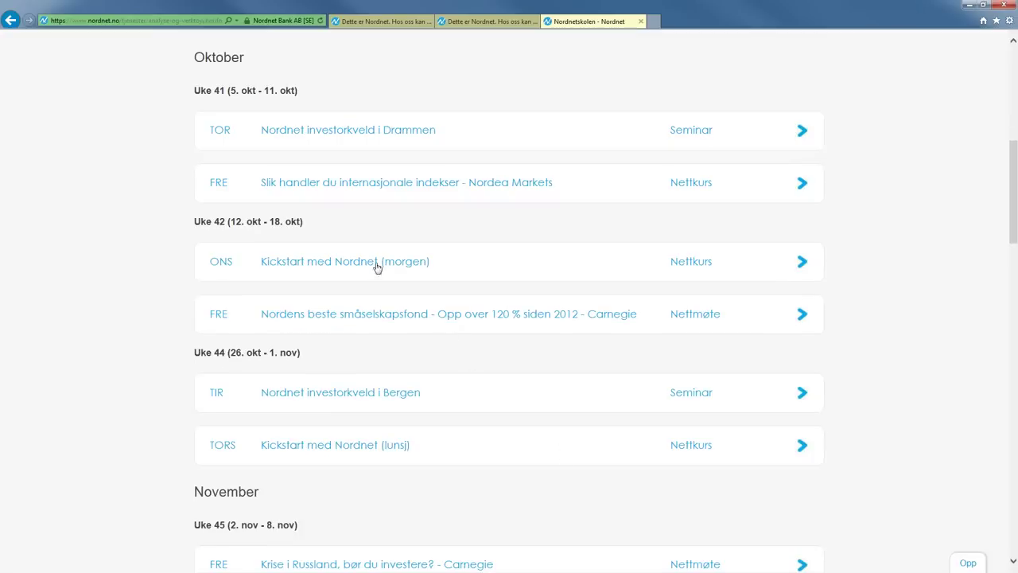
scroll(431, 441, "down", 1)
scroll(427, 440, "down", 1)
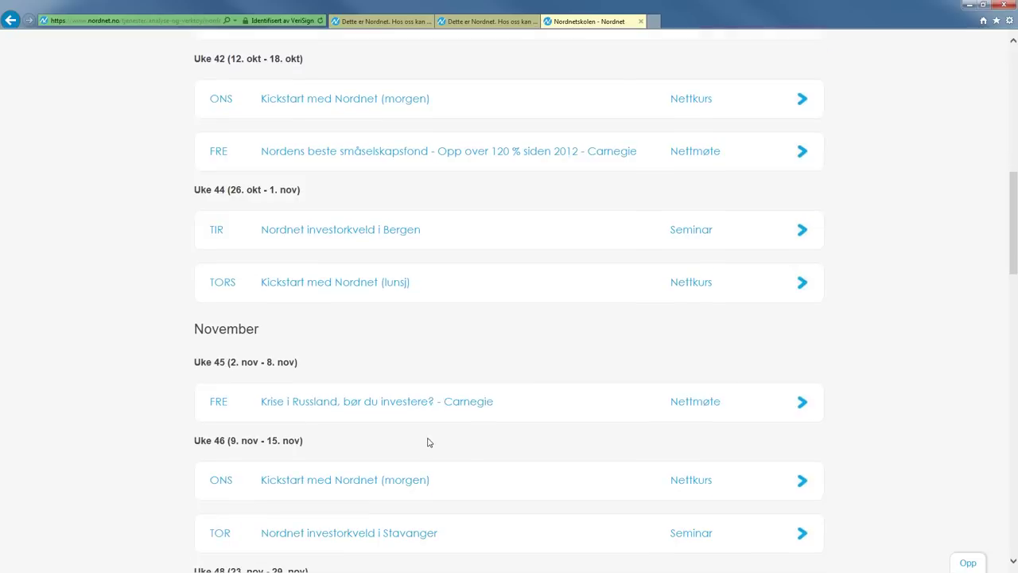